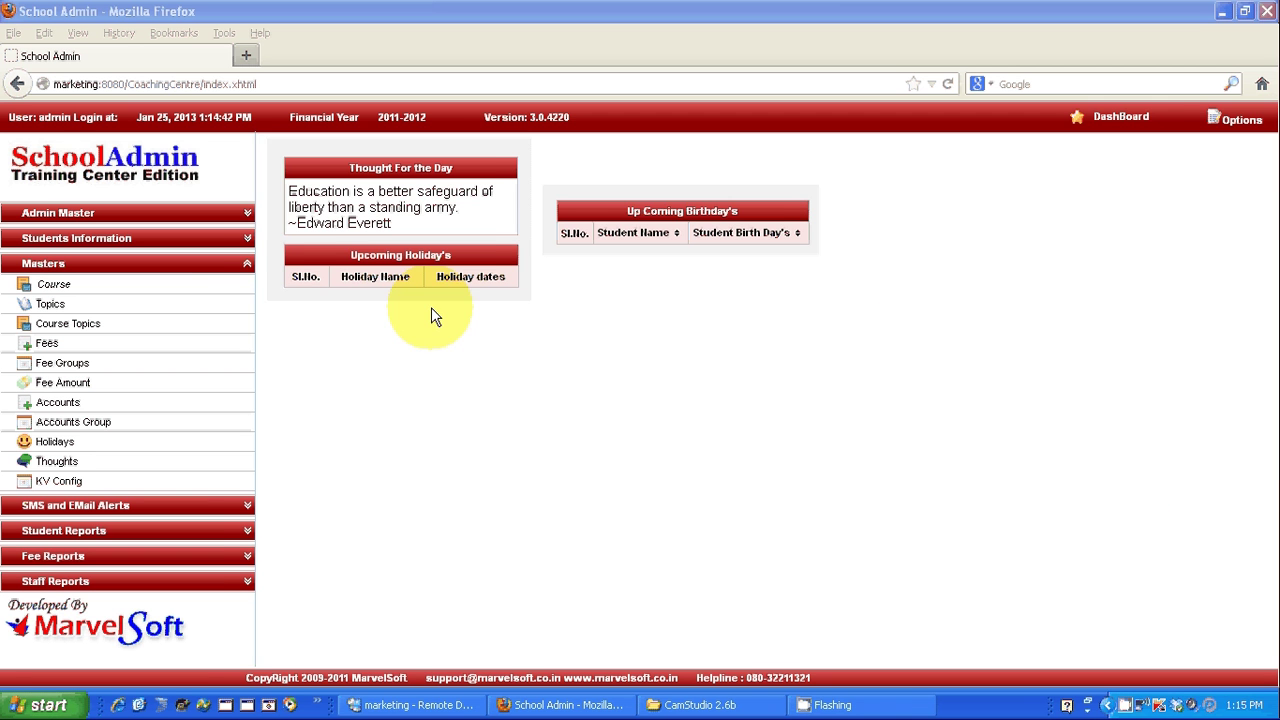
# - Look over the Course Master list, then switch to the Fee Master listing of fees
pyautogui.click(116, 293)
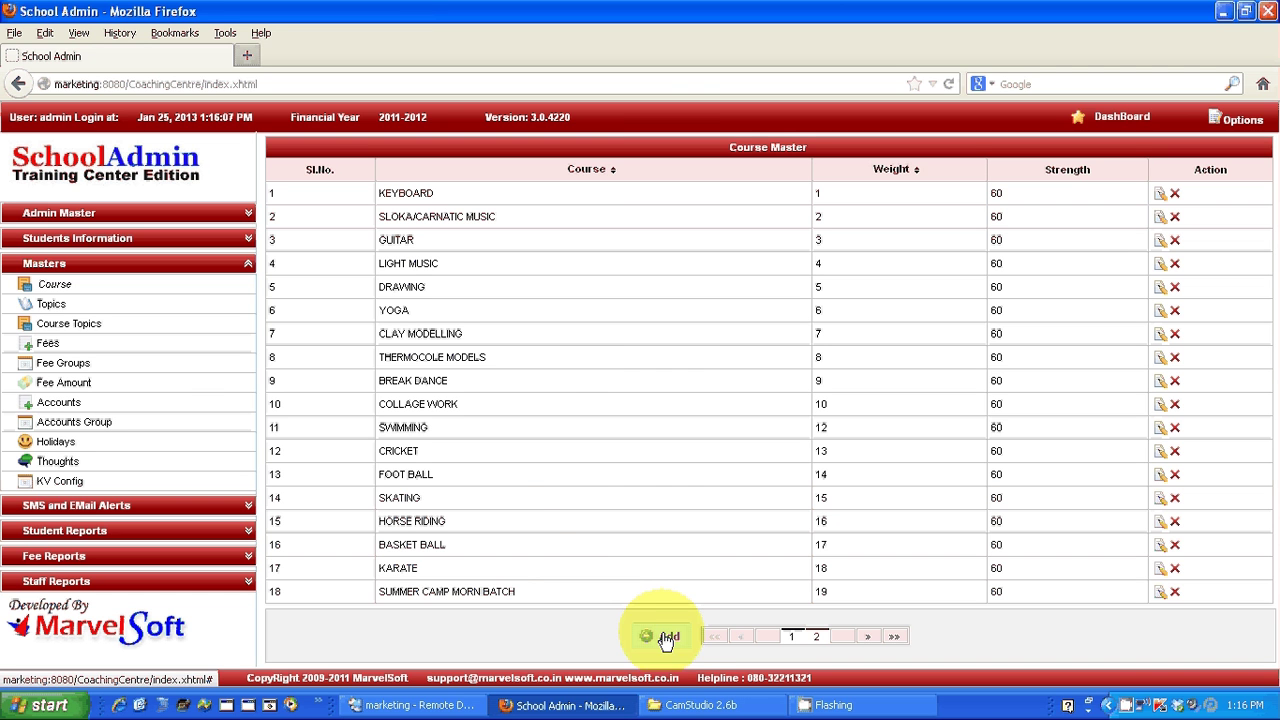
pyautogui.click(67, 348)
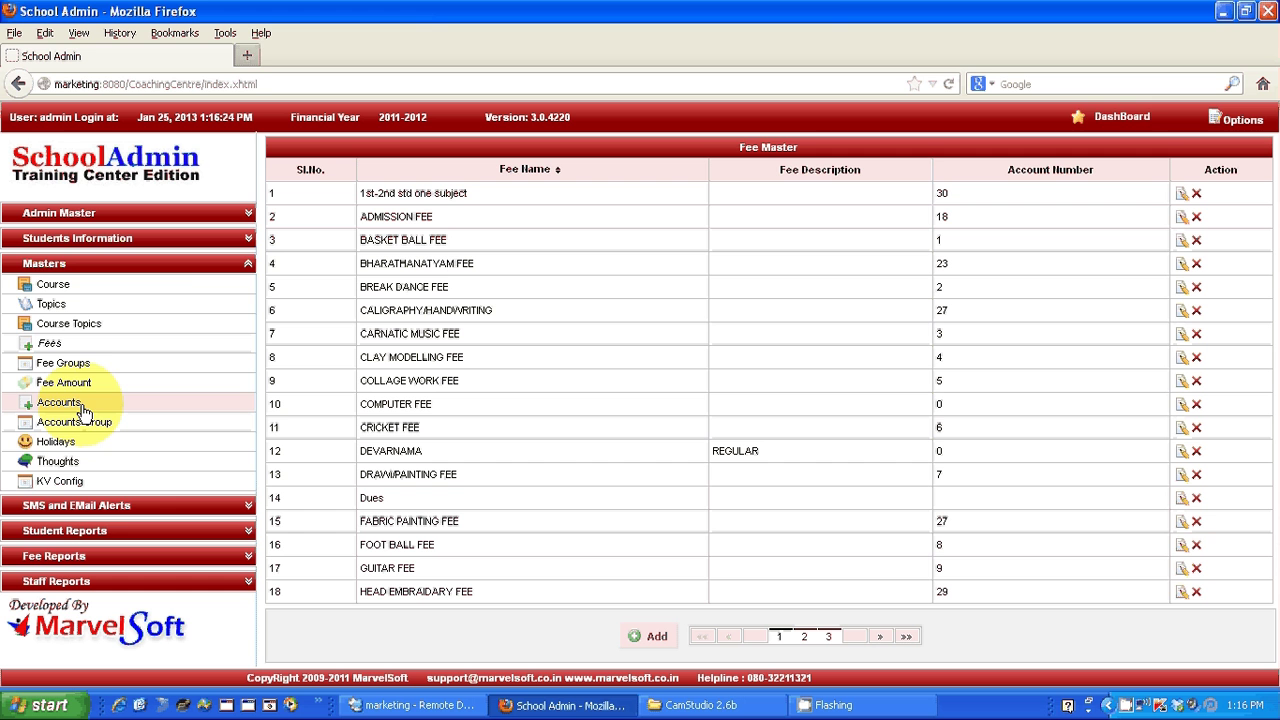
# - In Student Master, filter by the KEYBOARD course with no student selected to list its 12 students
pyautogui.click(100, 265)
pyautogui.click(82, 242)
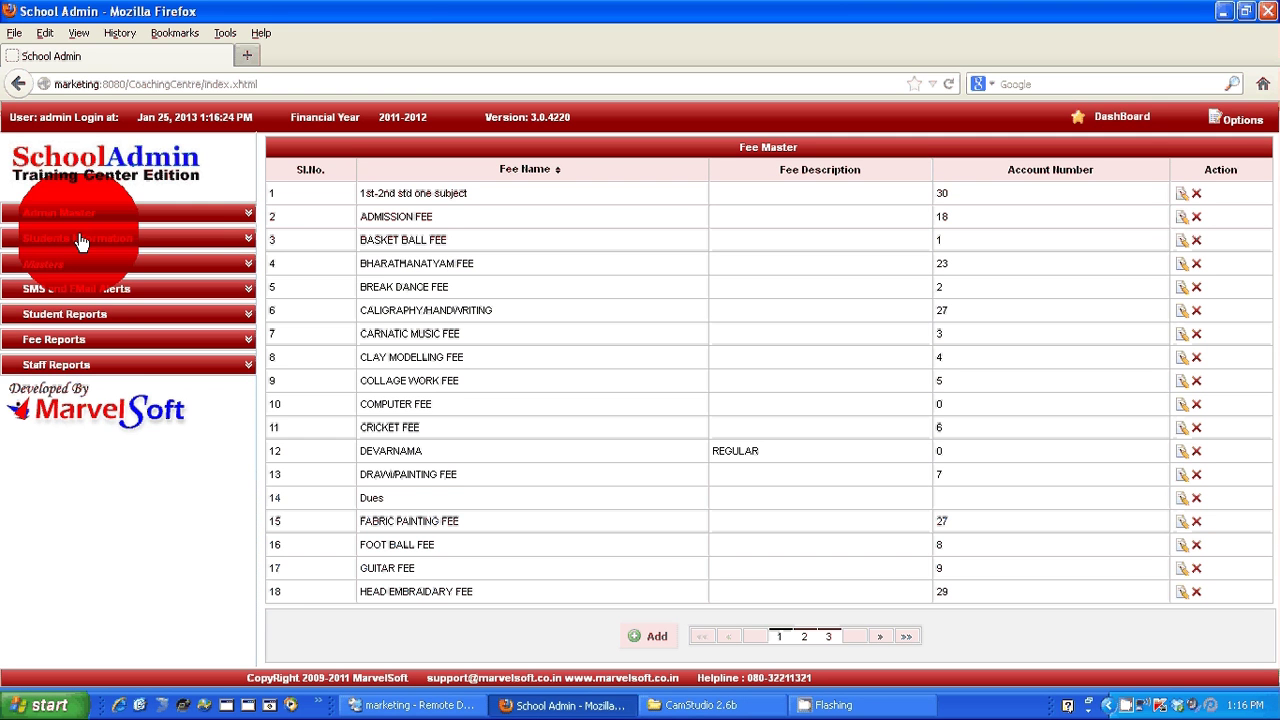
pyautogui.click(73, 260)
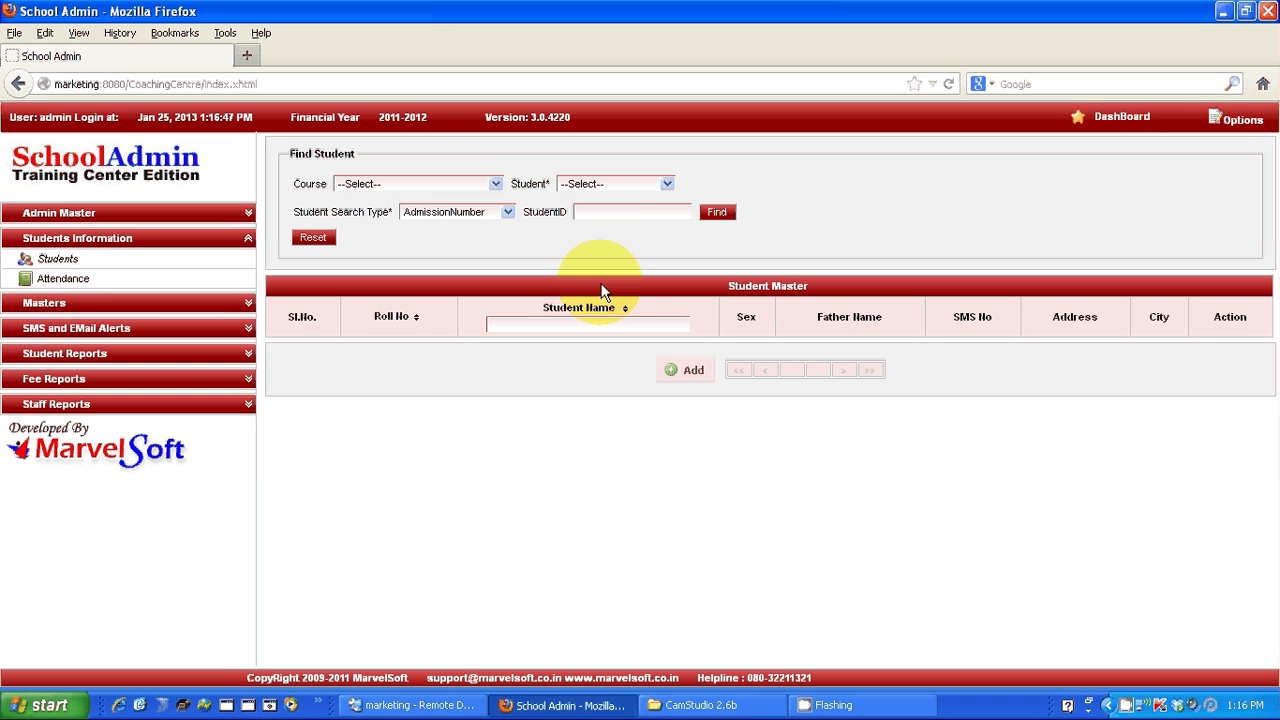
pyautogui.click(446, 191)
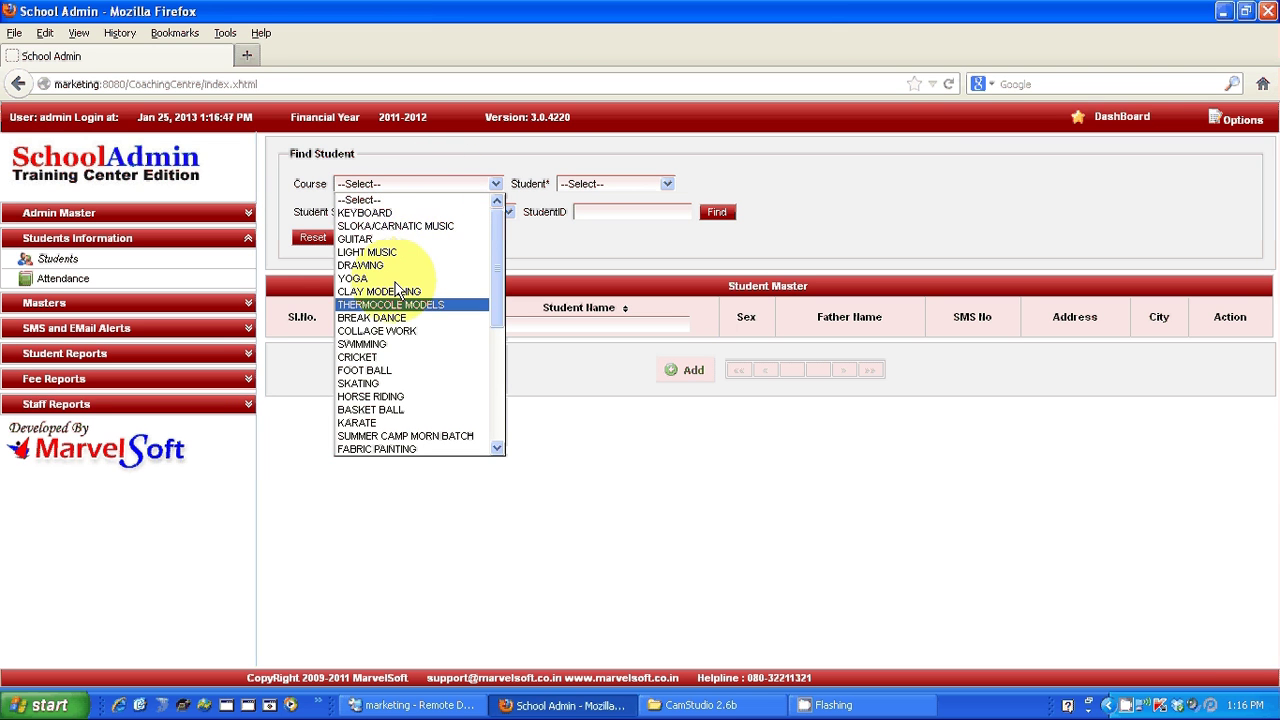
pyautogui.click(396, 213)
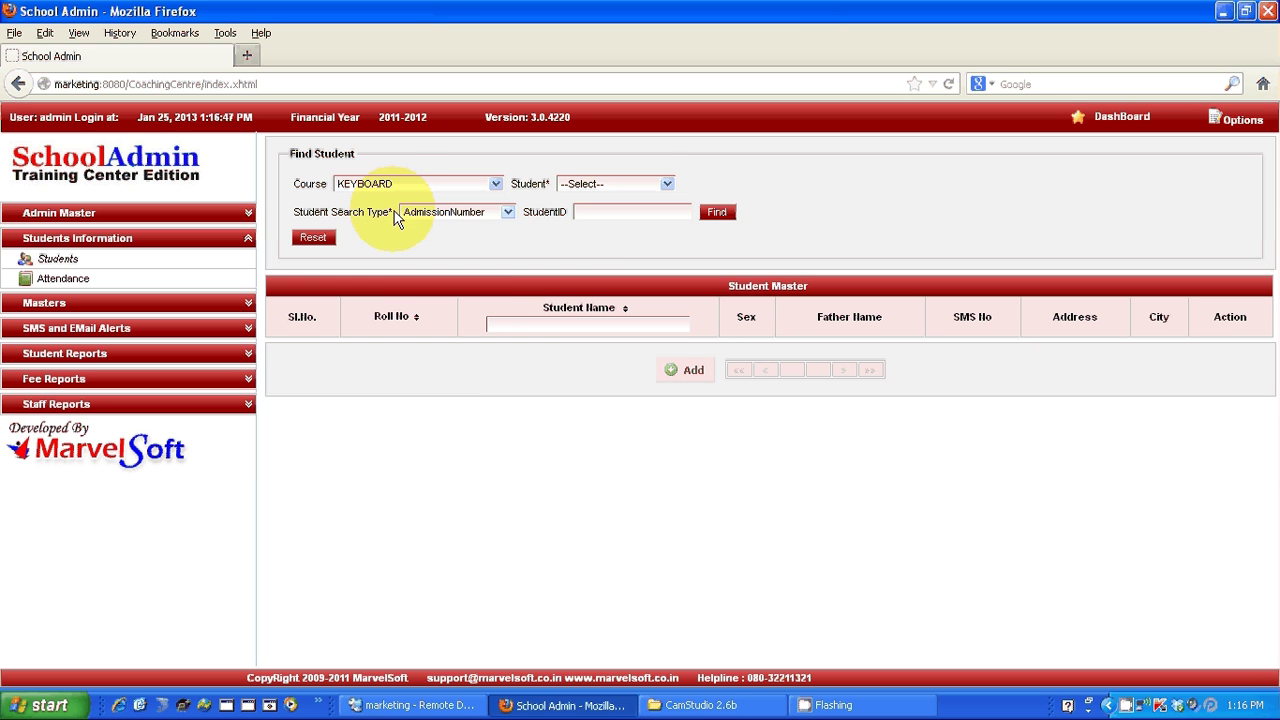
pyautogui.click(642, 193)
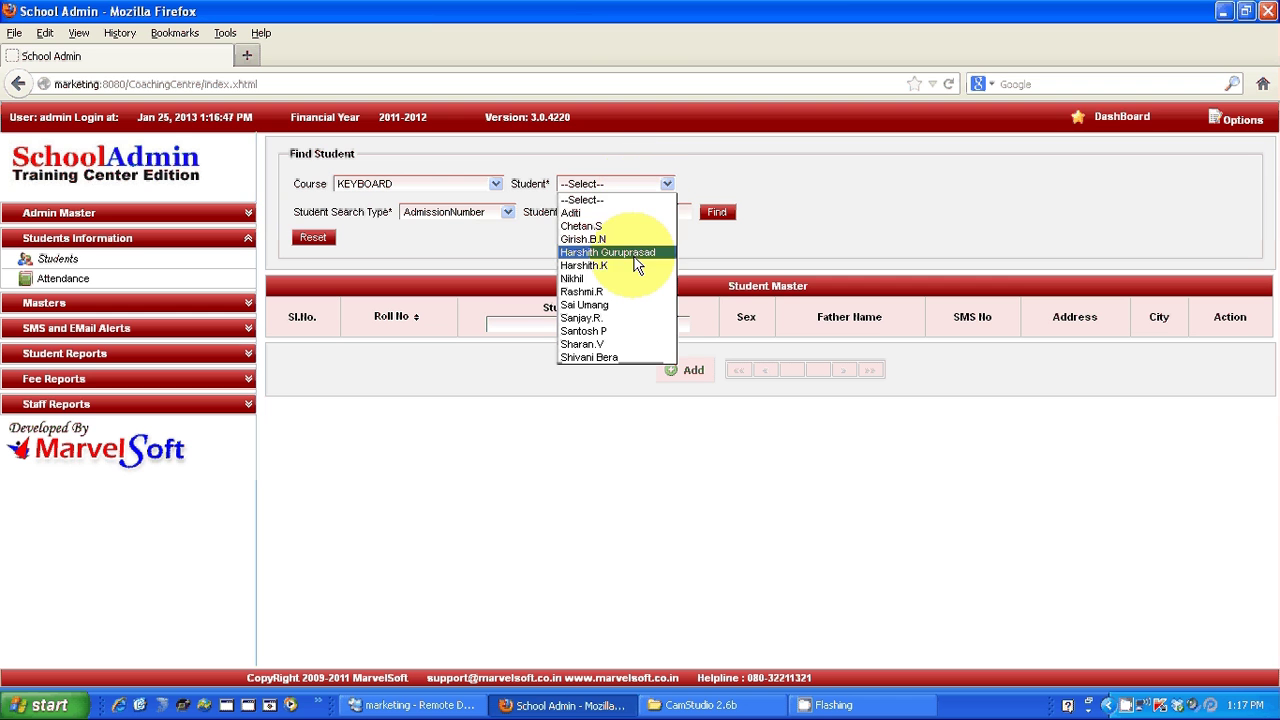
pyautogui.click(619, 201)
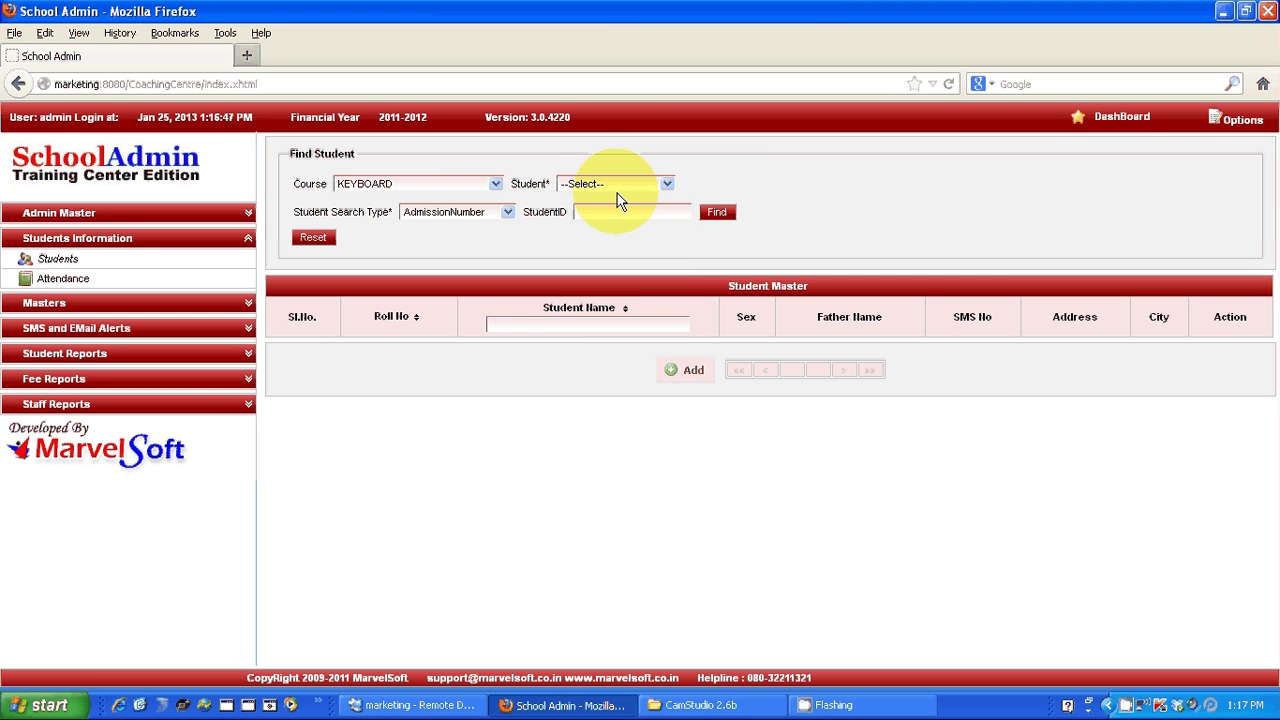
pyautogui.click(718, 214)
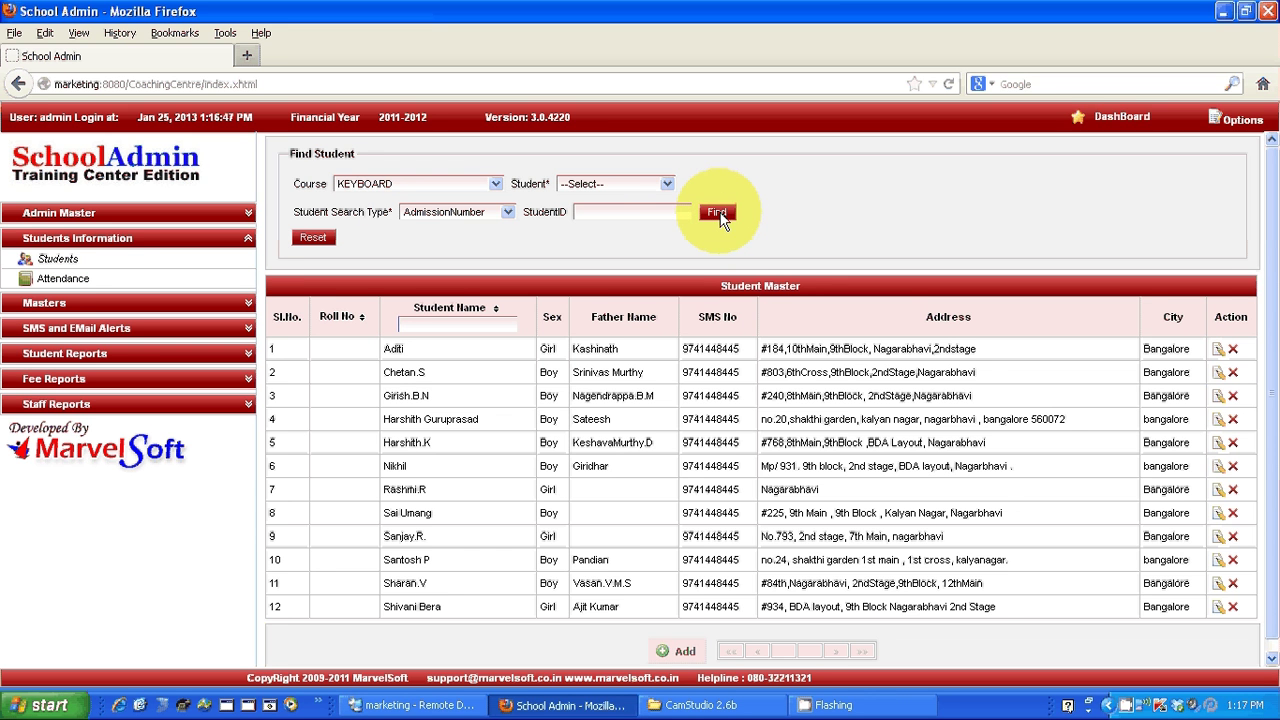
pyautogui.moveTo(1266, 316); pyautogui.dragTo(1275, 334)
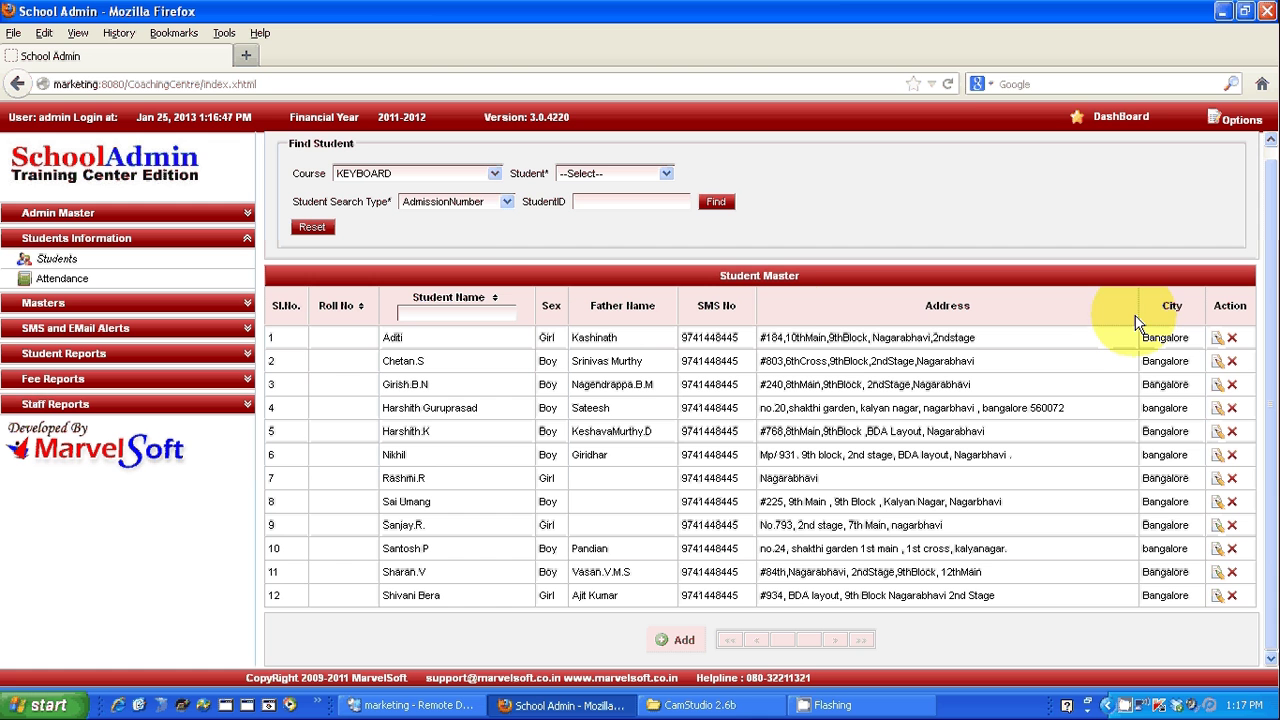
pyautogui.click(488, 205)
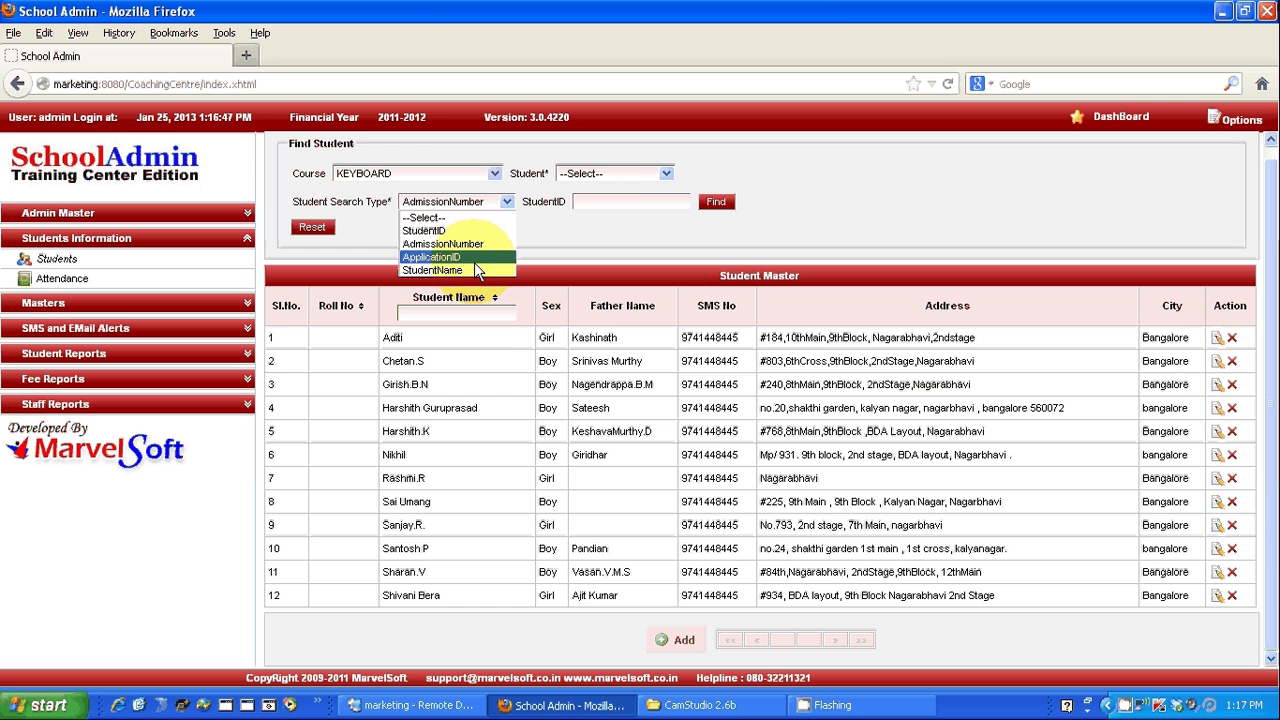
pyautogui.click(604, 203)
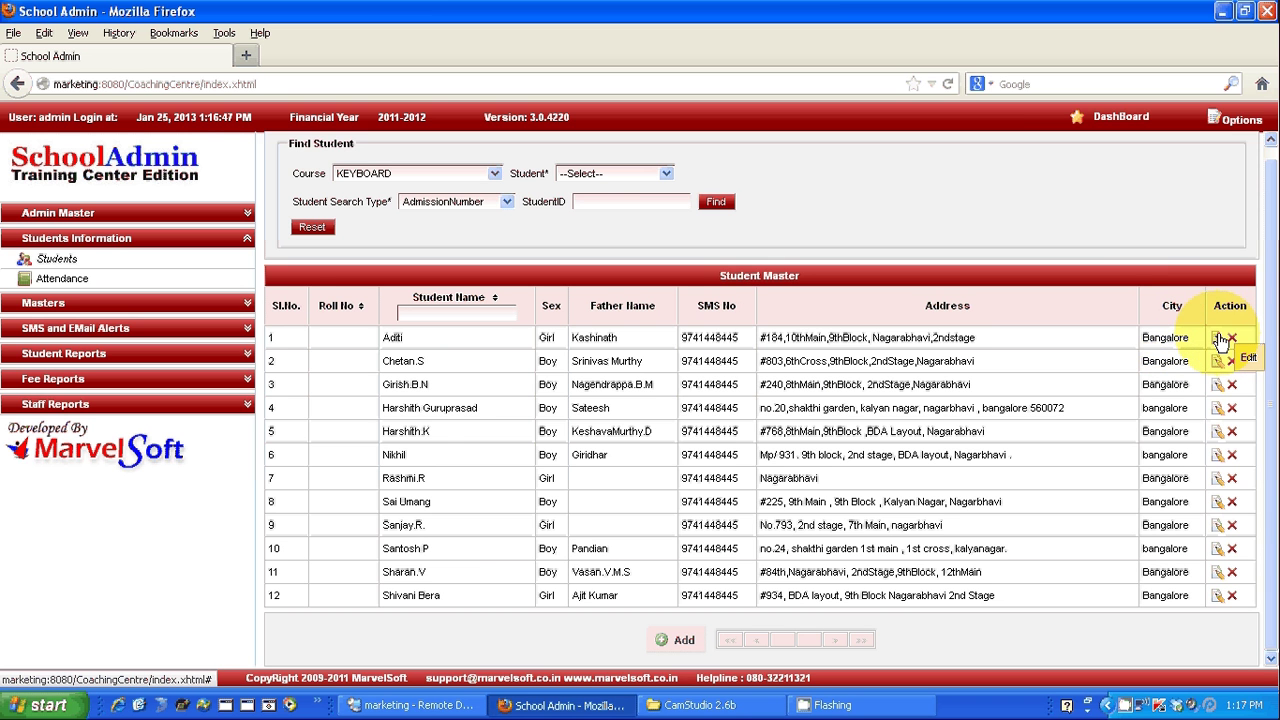
# - Open row 1's student record and check her KEYBOARD and GUITAR enrolments without adding a course
pyautogui.click(1218, 339)
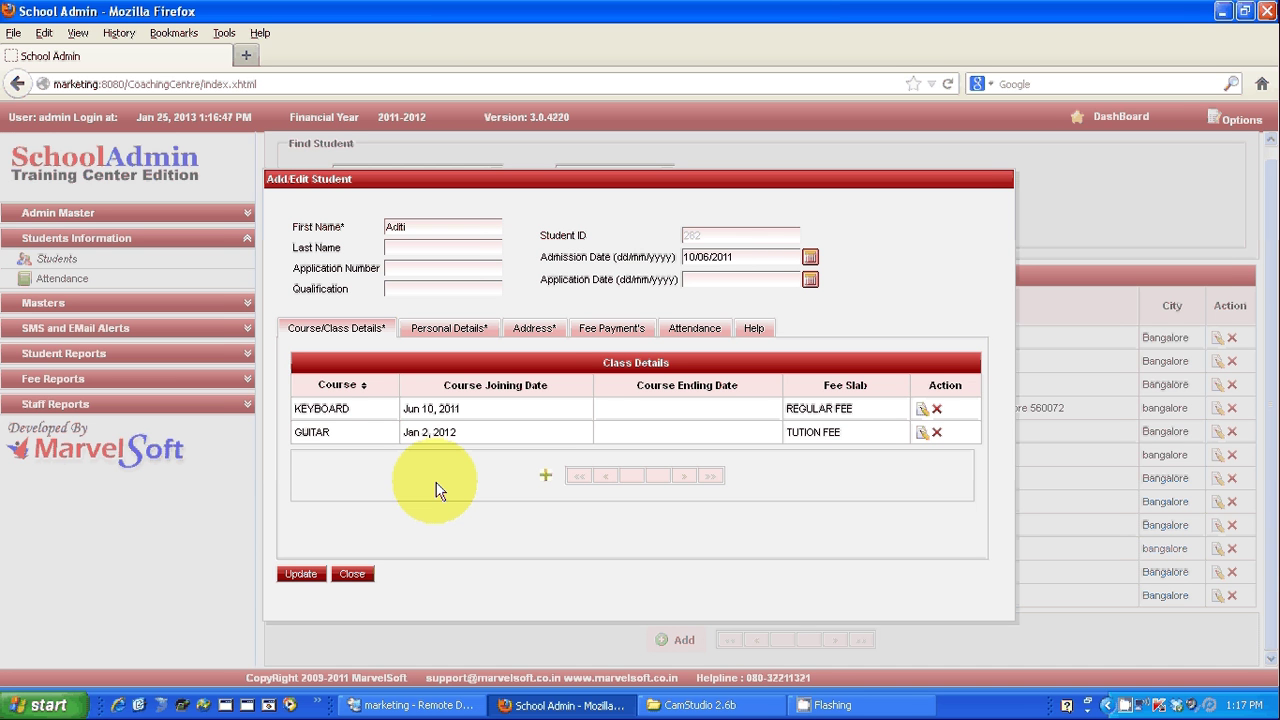
pyautogui.click(548, 478)
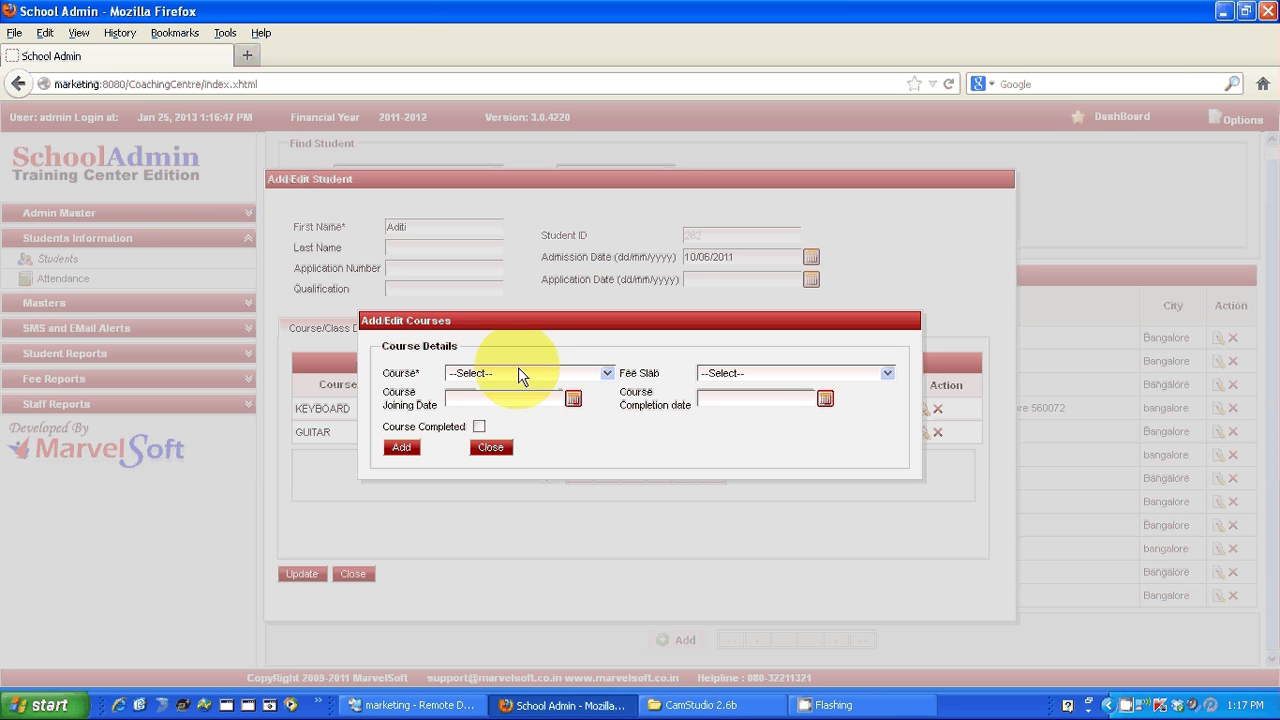
pyautogui.click(491, 448)
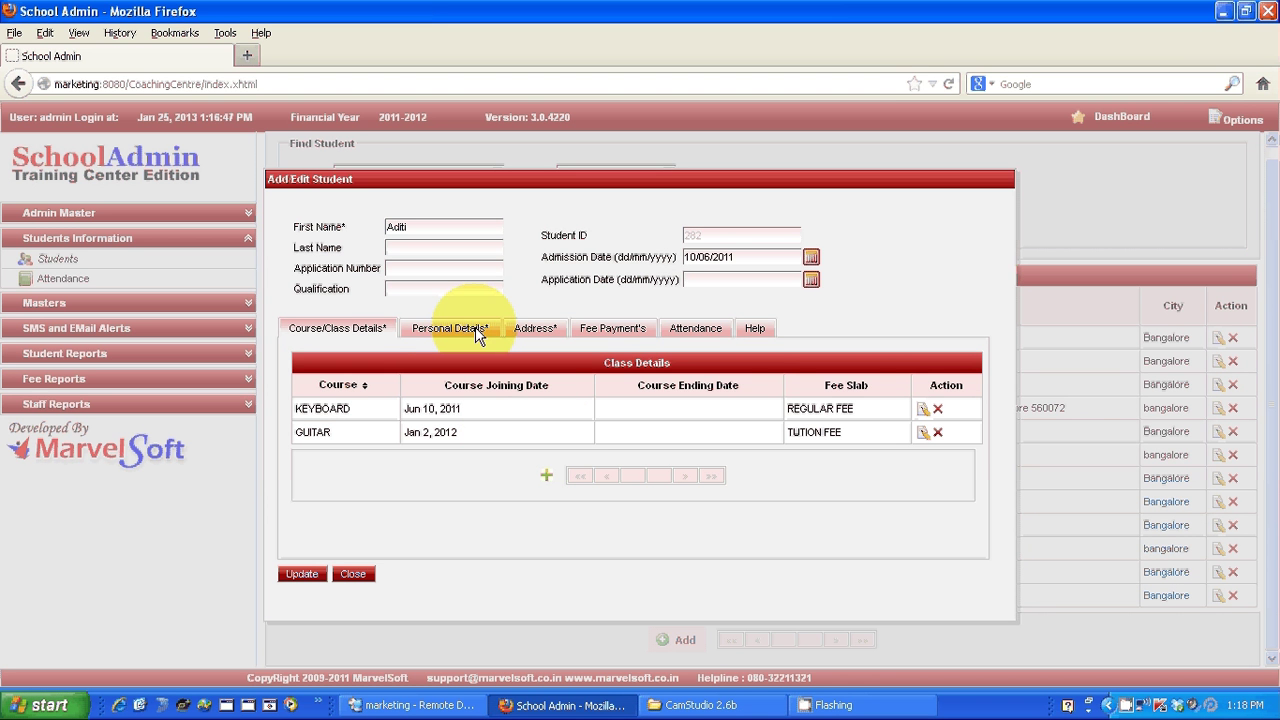
# - Check the Personal Details, Address, Fee Payment's and Attendance tabs, then close the record
pyautogui.click(451, 336)
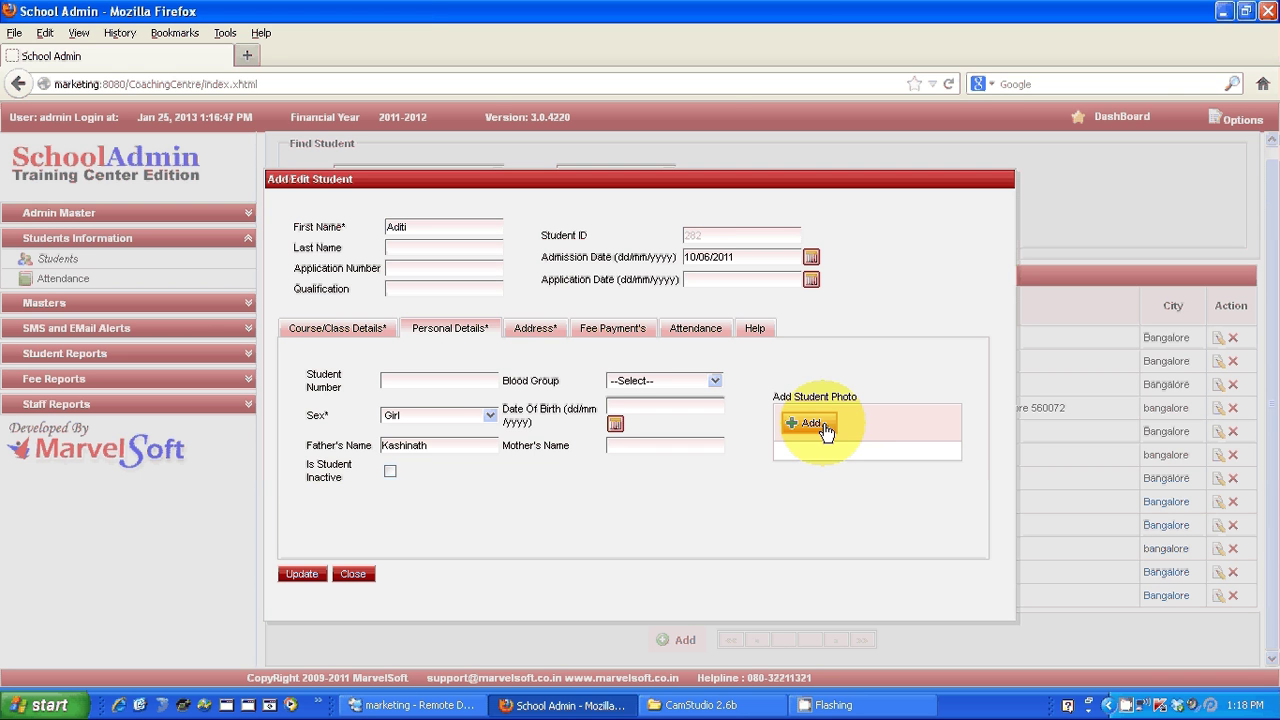
pyautogui.click(529, 331)
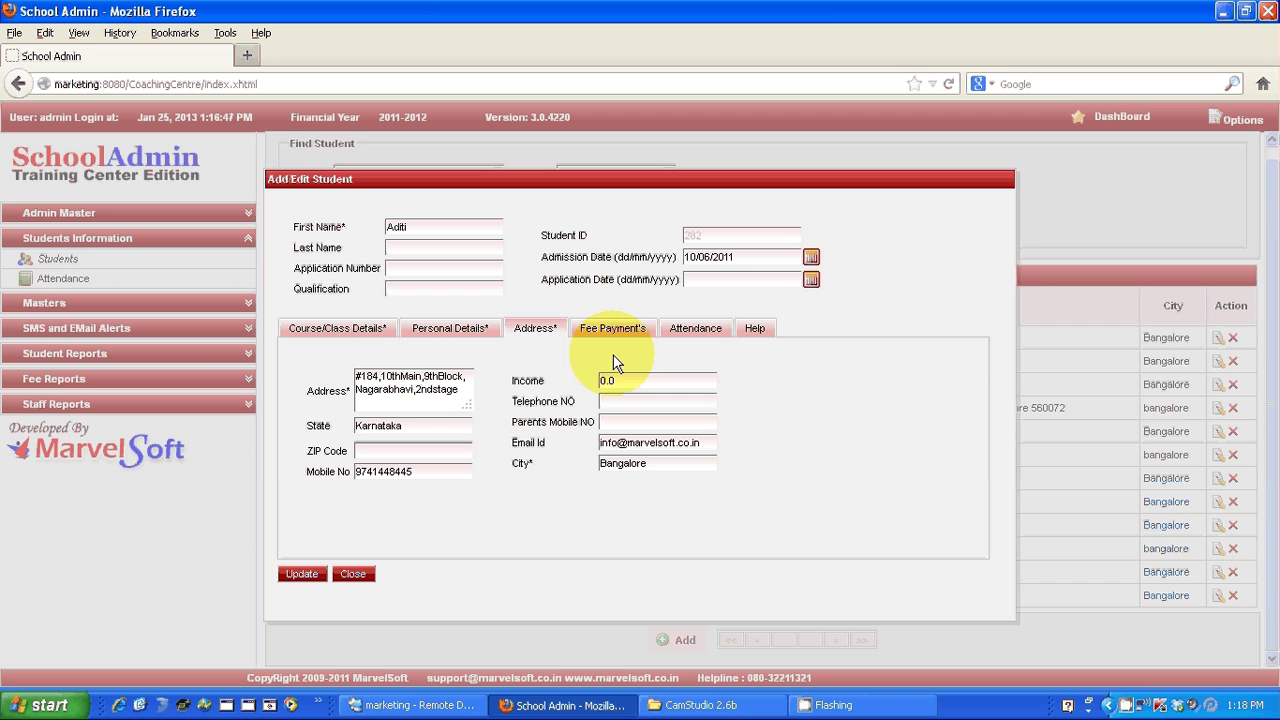
pyautogui.click(623, 333)
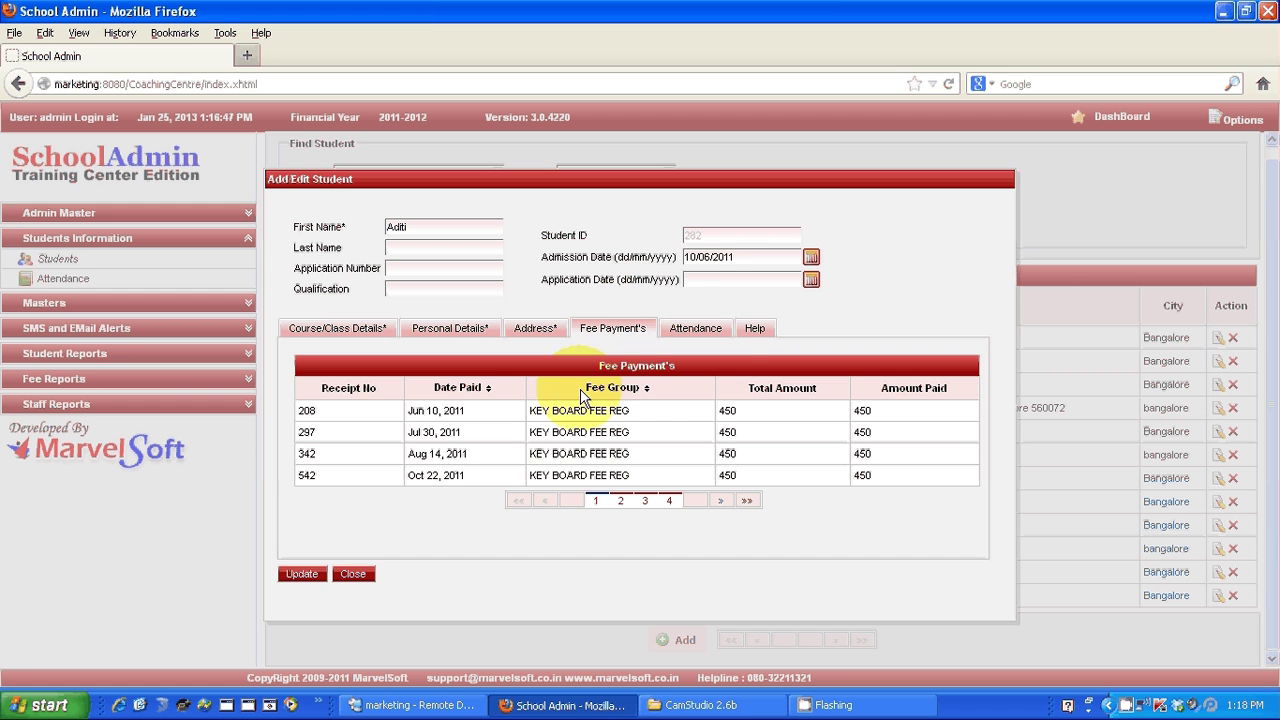
pyautogui.click(718, 334)
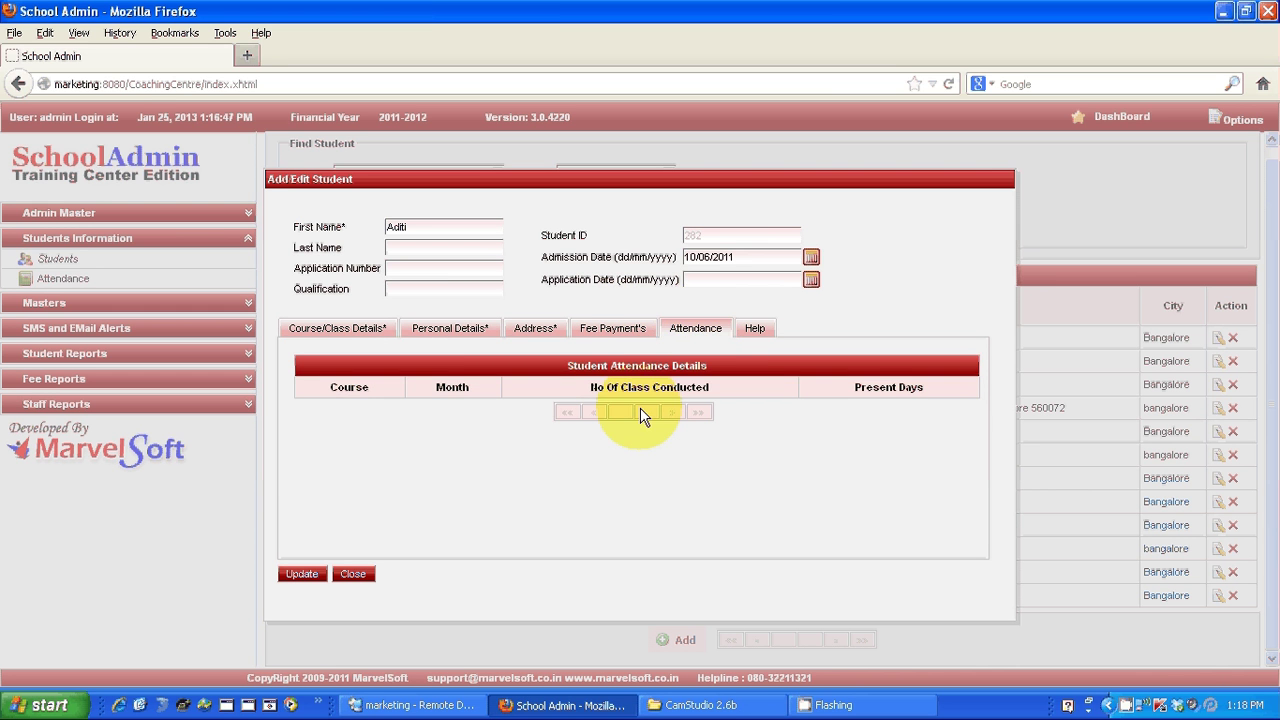
pyautogui.click(350, 330)
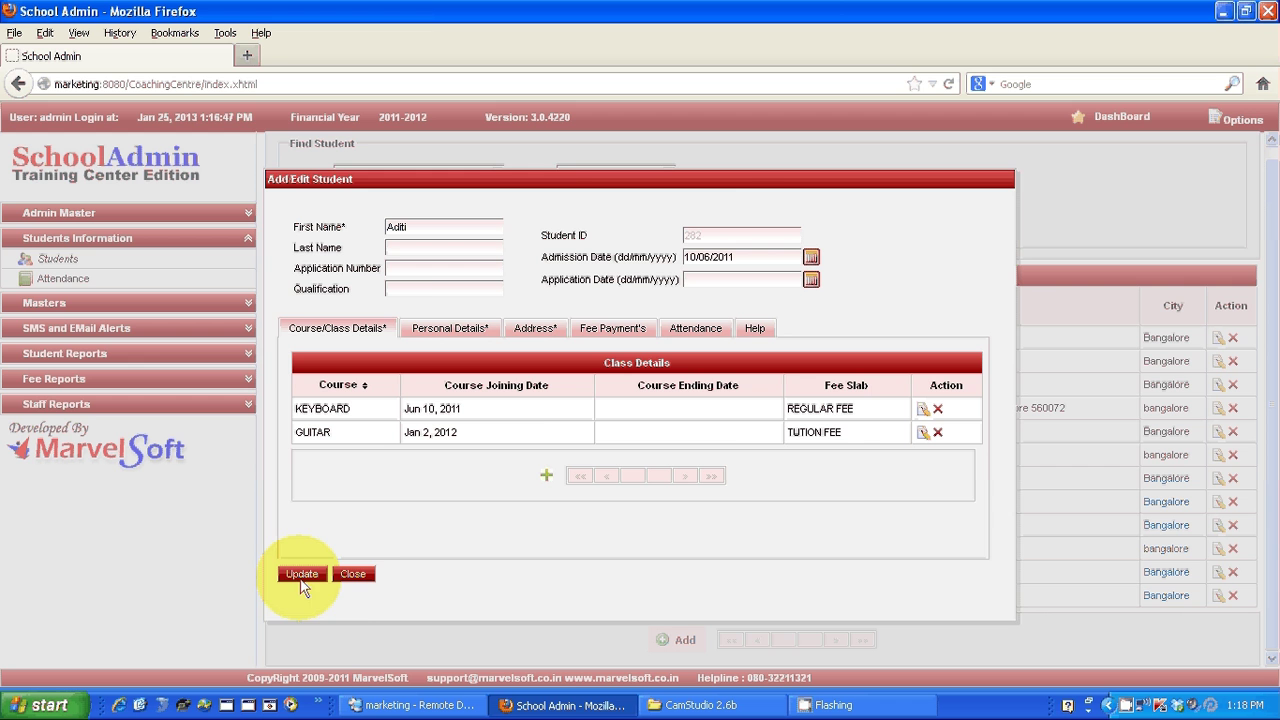
pyautogui.click(353, 574)
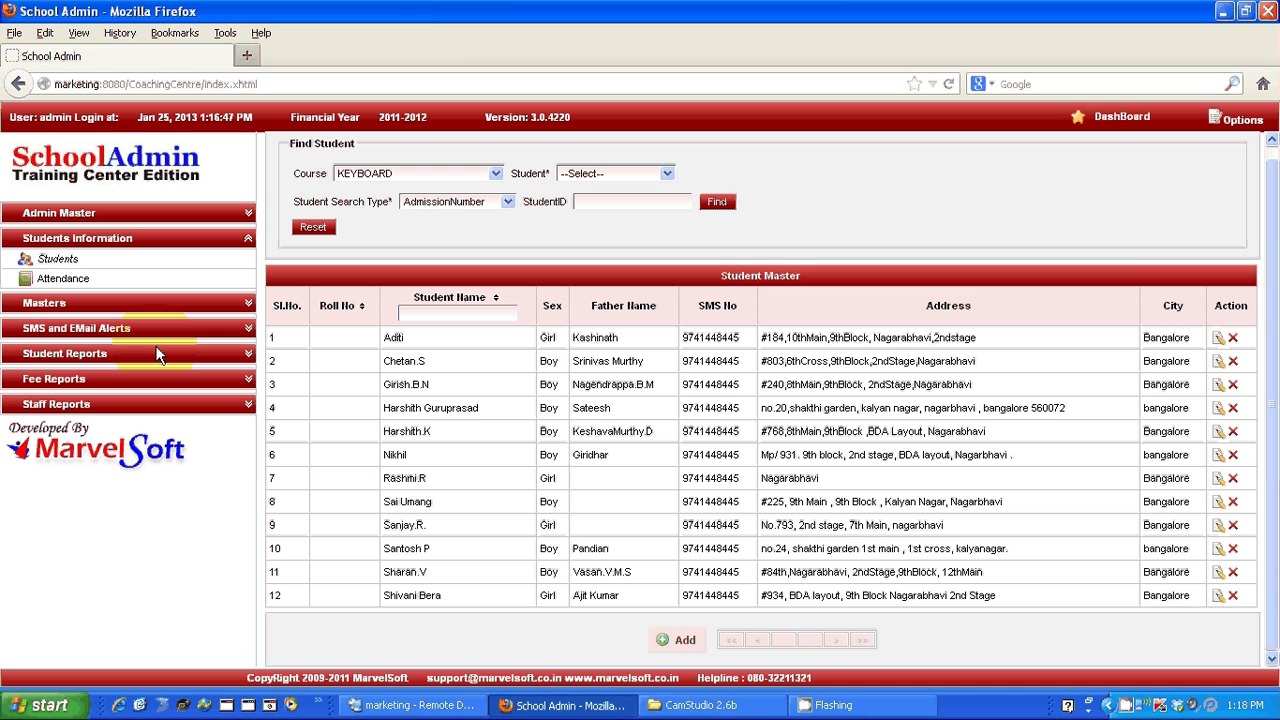
# - Load January KEYBOARD attendance at 26 total days and give the first student 24 present days
pyautogui.click(63, 278)
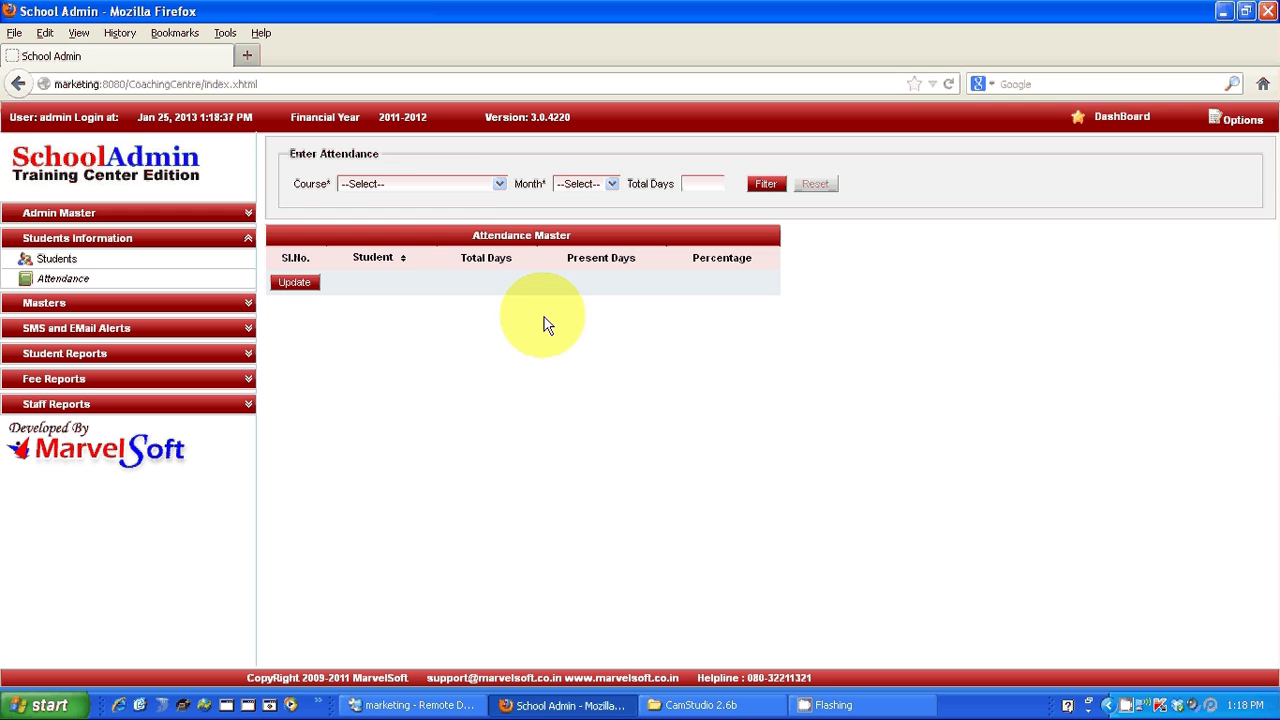
pyautogui.click(458, 186)
pyautogui.click(420, 215)
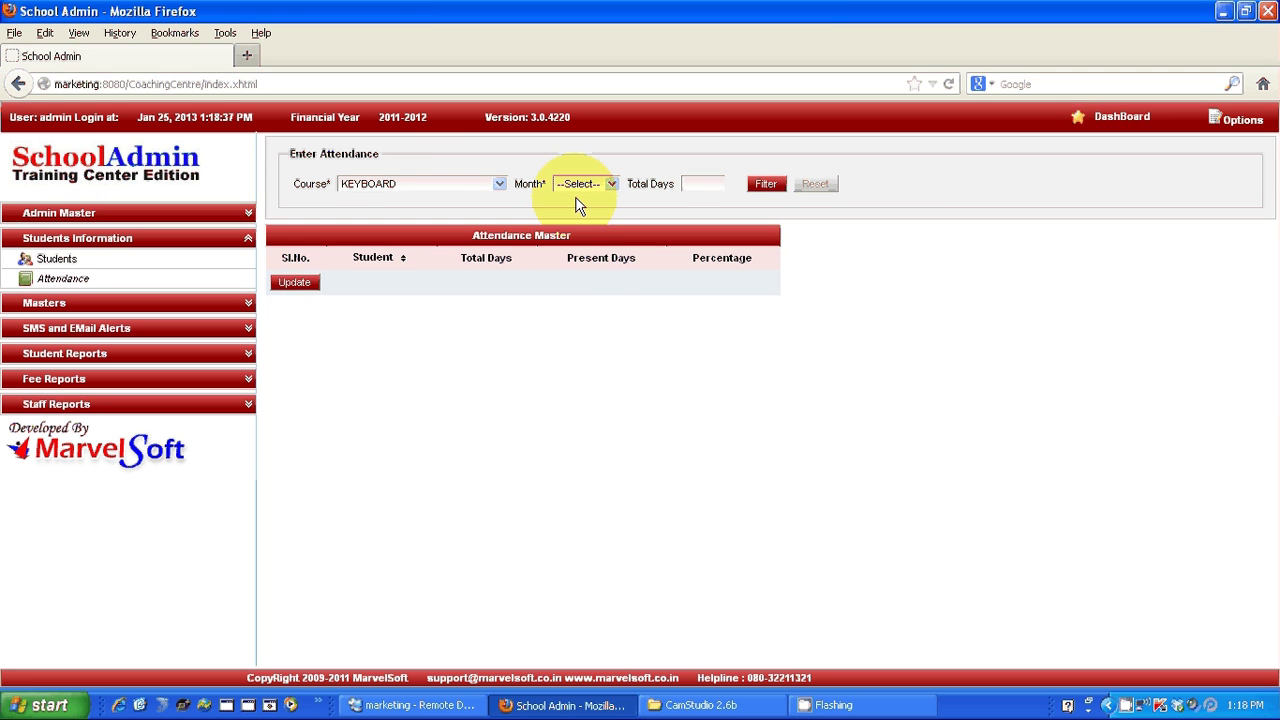
pyautogui.click(582, 188)
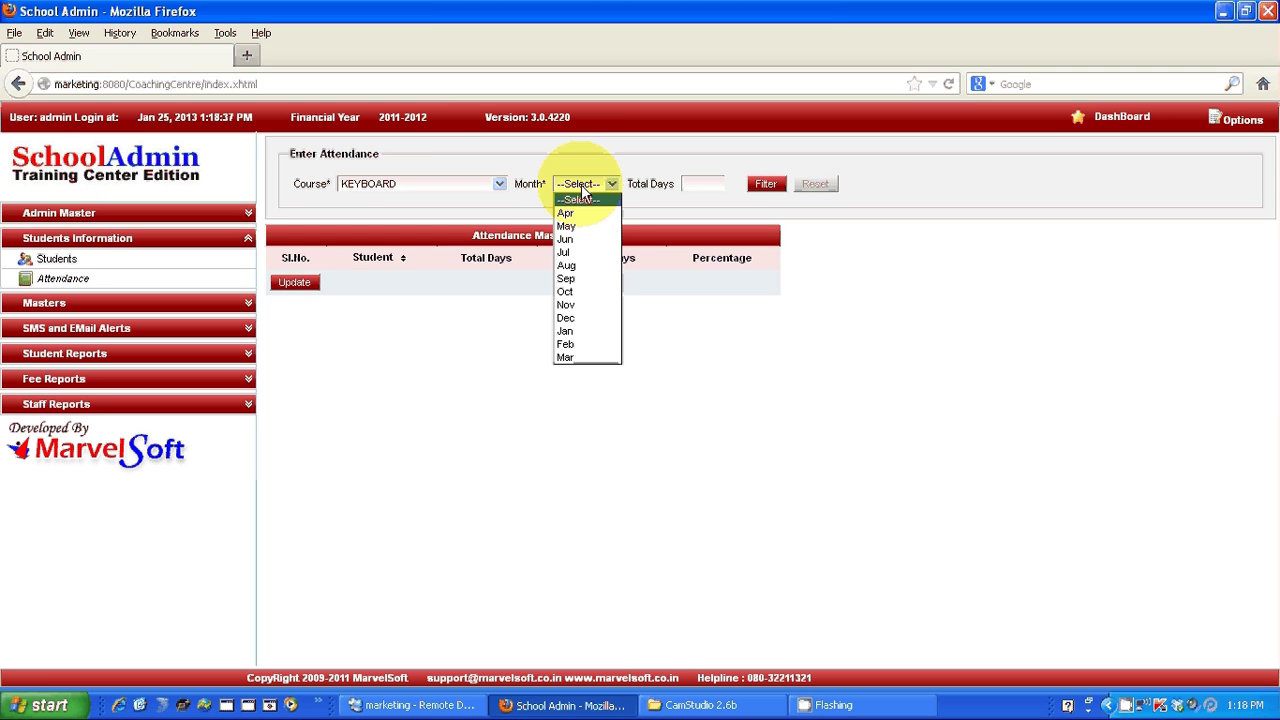
pyautogui.click(572, 331)
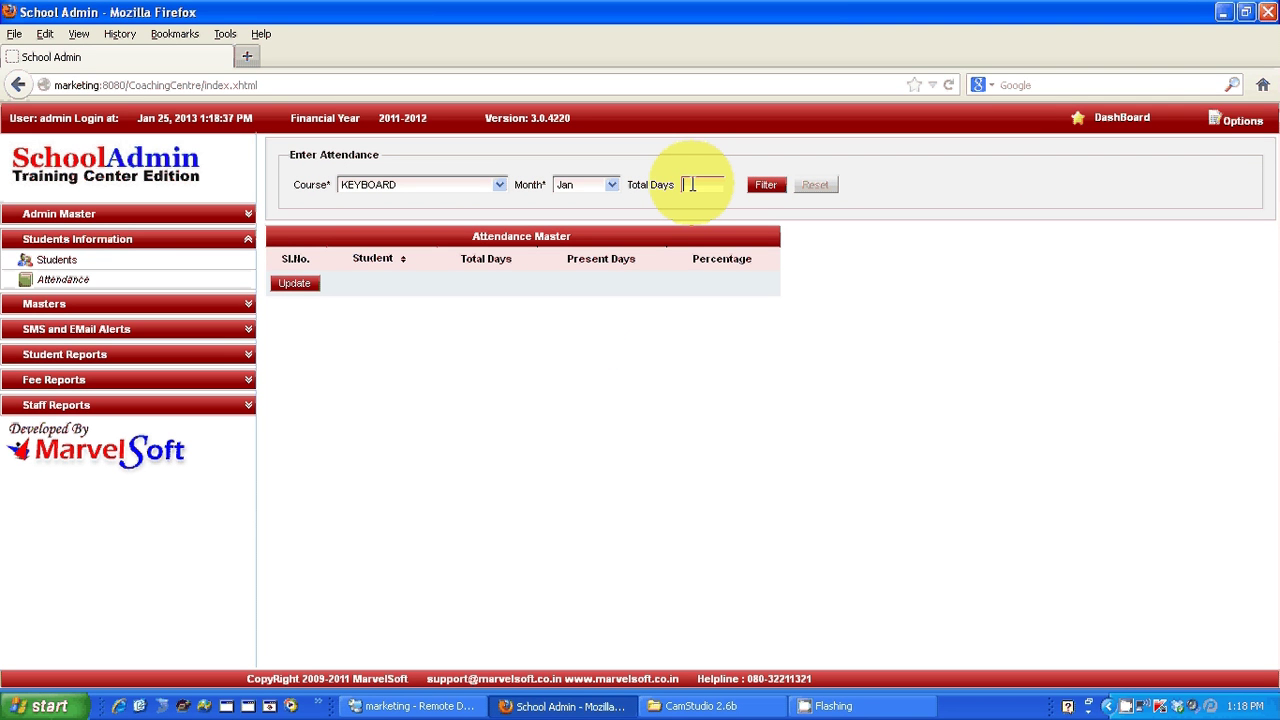
pyautogui.write('2')
pyautogui.write('5')
pyautogui.click(766, 188)
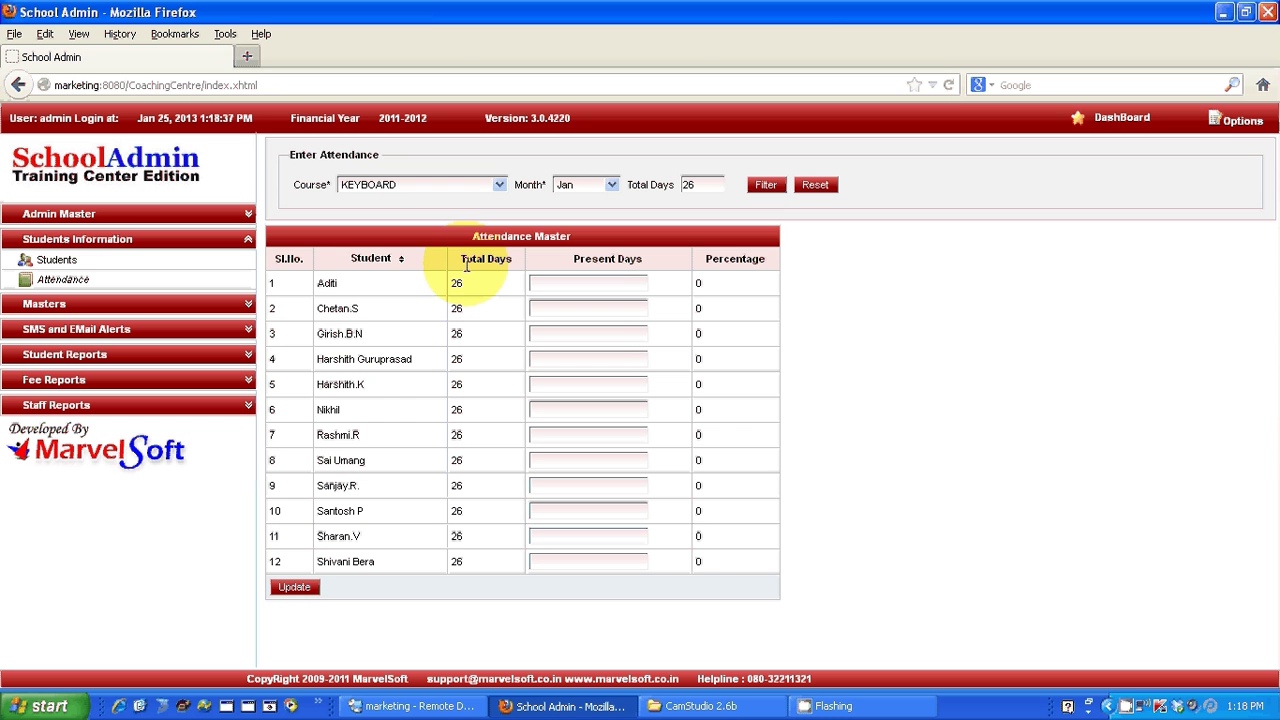
pyautogui.click(557, 282)
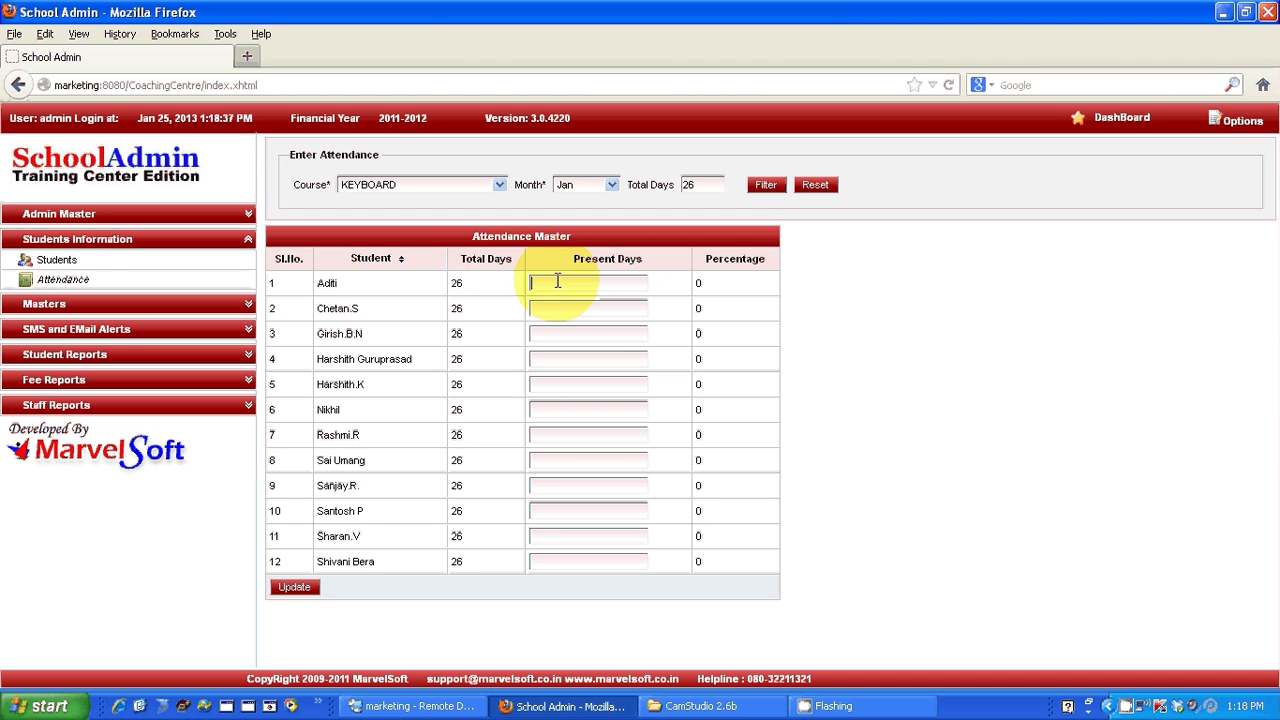
pyautogui.write('24')
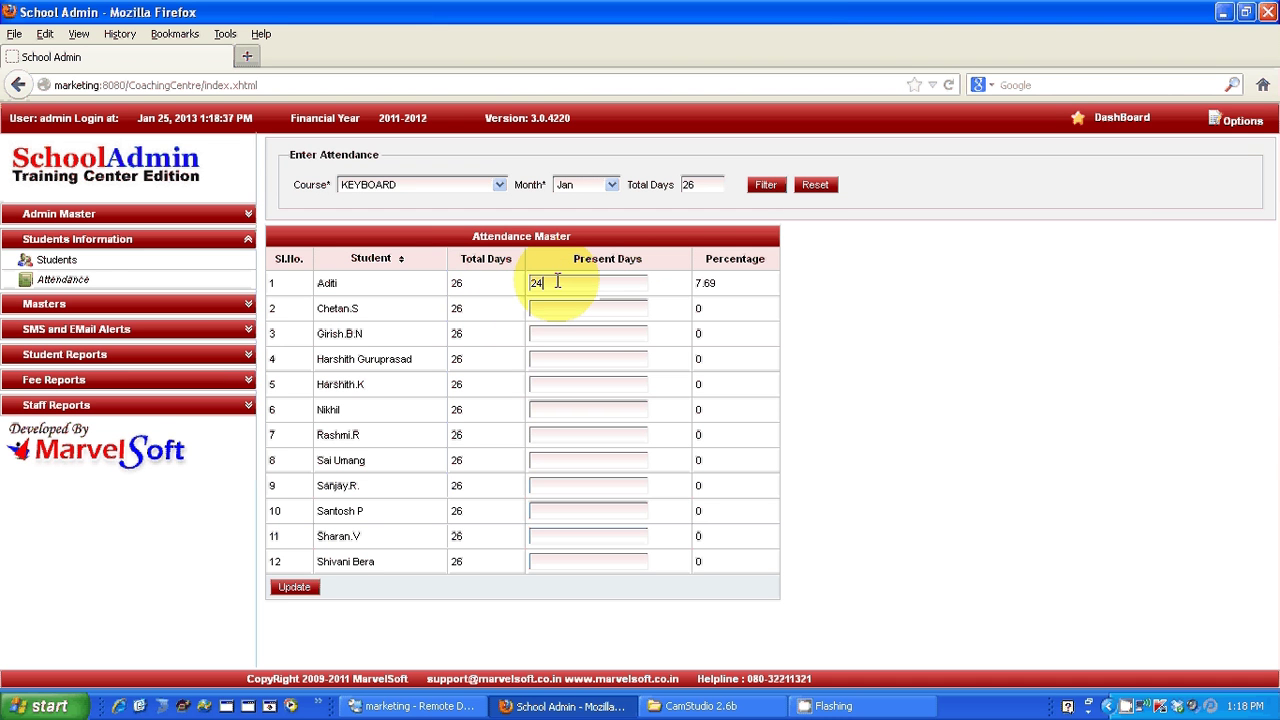